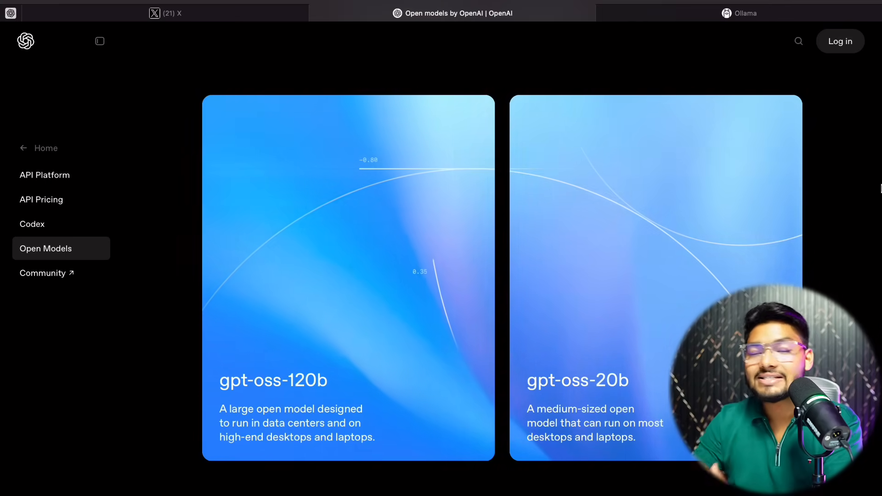
Look at the ChatGPT start page and compare the gpt-oss-120b and gpt-oss-20b descriptions on the OpenAI open models page.
left_click(14, 13)
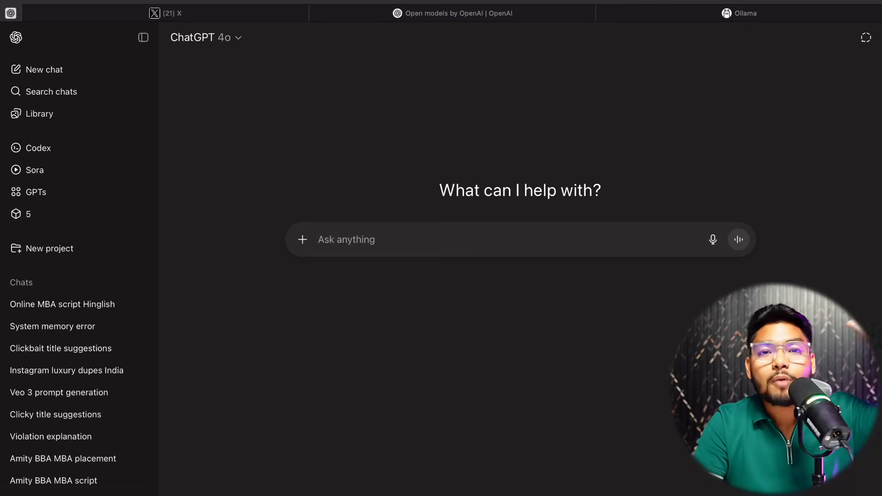
left_click(406, 11)
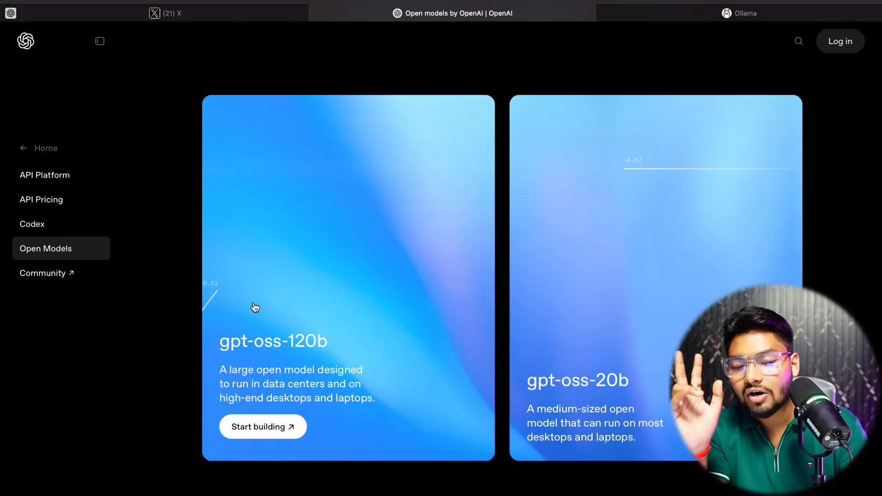
mouse_move(649, 384)
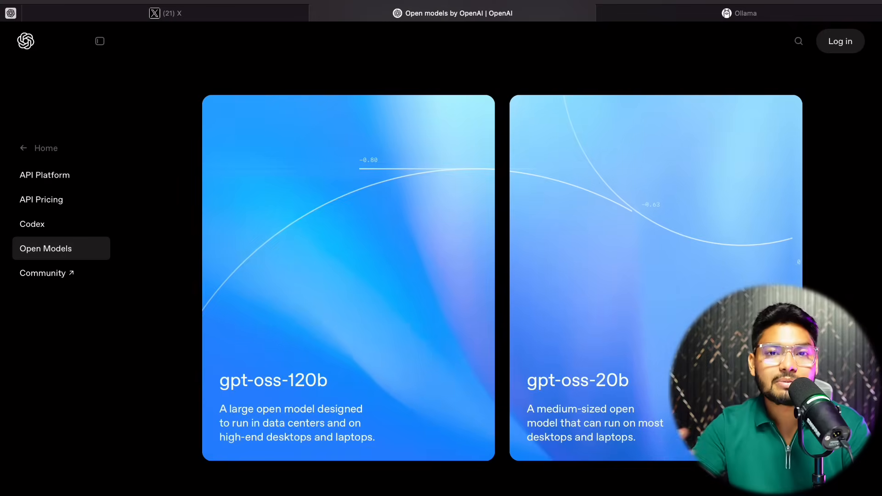
mouse_move(301, 384)
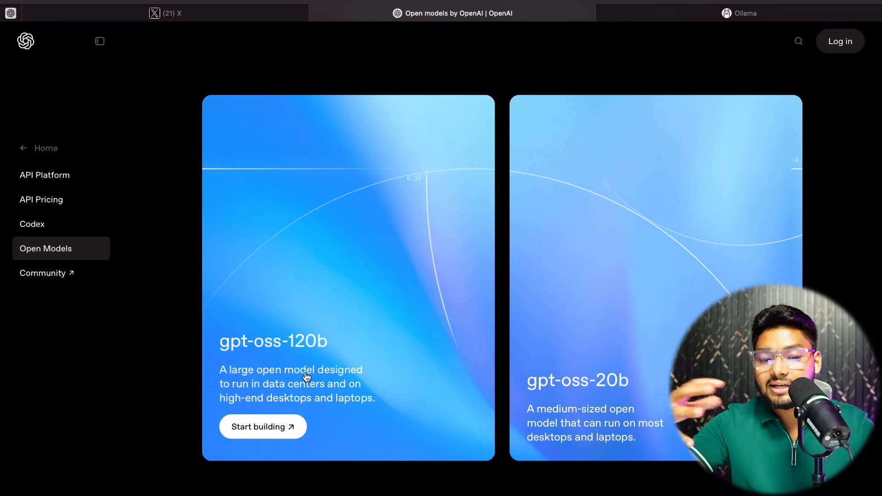
Open the gpt-oss-120b model card on Hugging Face, read its introduction and close the page.
left_click(278, 431)
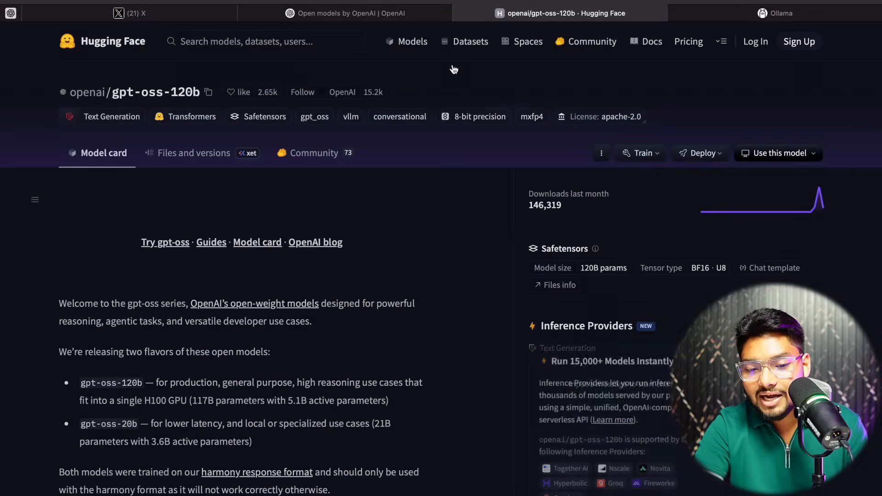
scroll(281, 217, "down", 2)
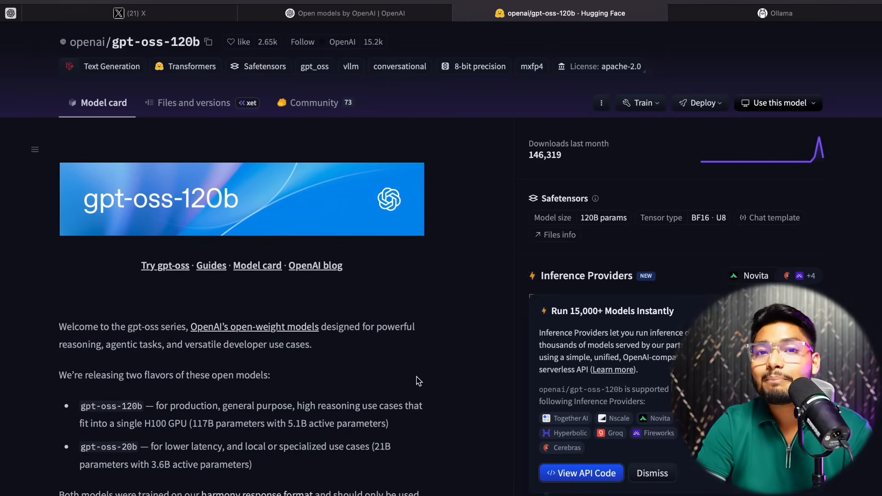
key("super+w")
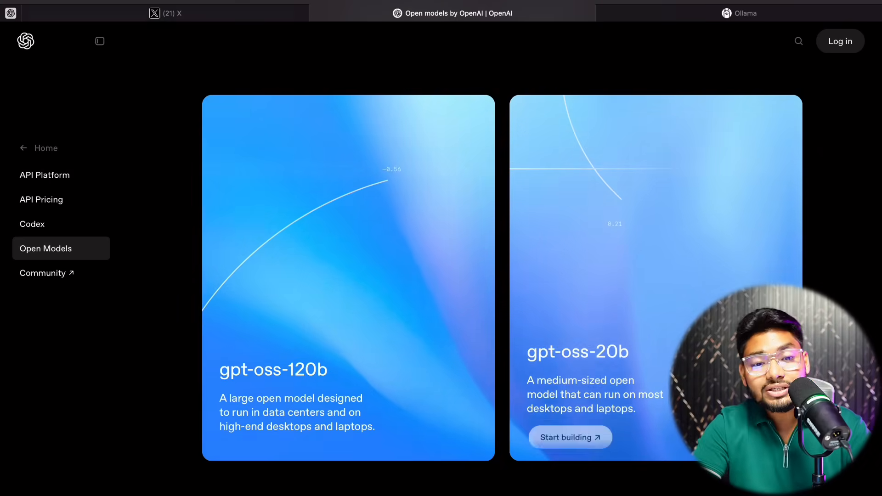
Switch to the X bookmarks and watch the GPT OSS 120B vs GLM 4.5 brick-breaker comparison video in full screen.
left_click(126, 9)
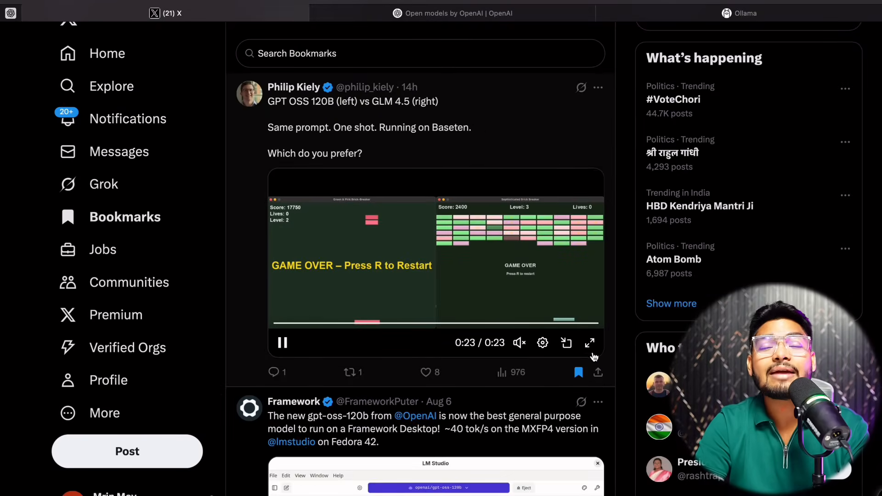
left_click(592, 354)
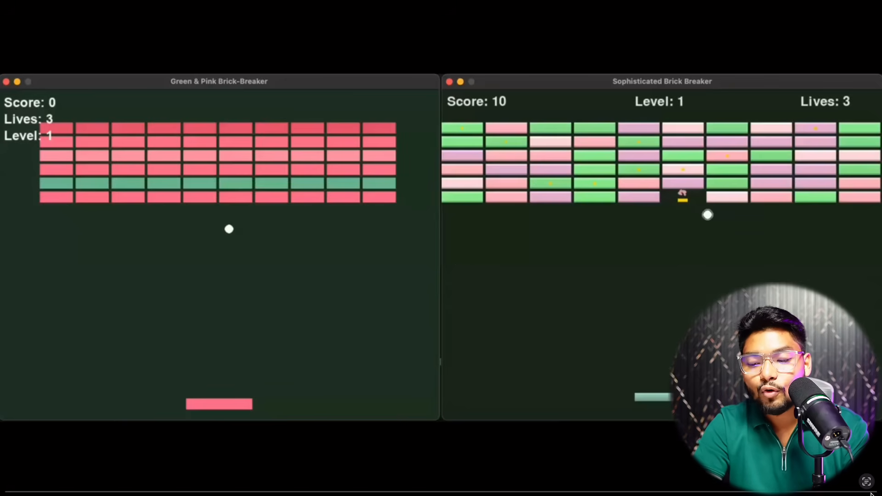
mouse_move(482, 494)
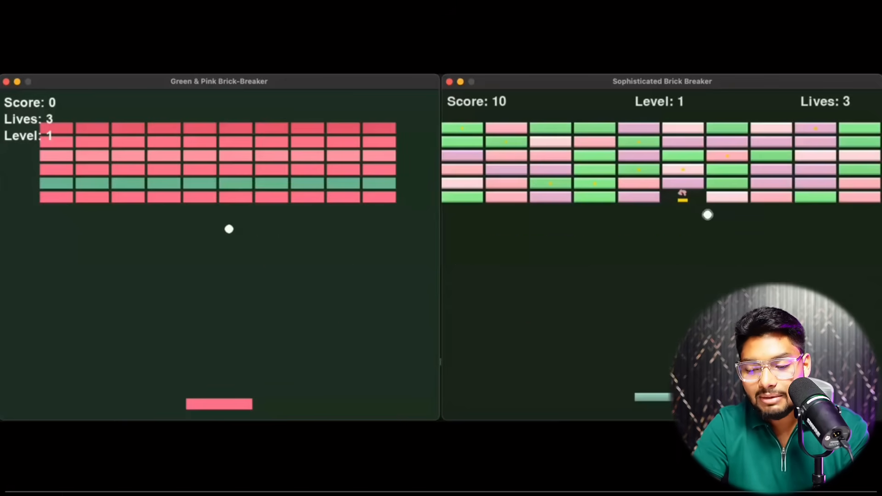
left_click(867, 481)
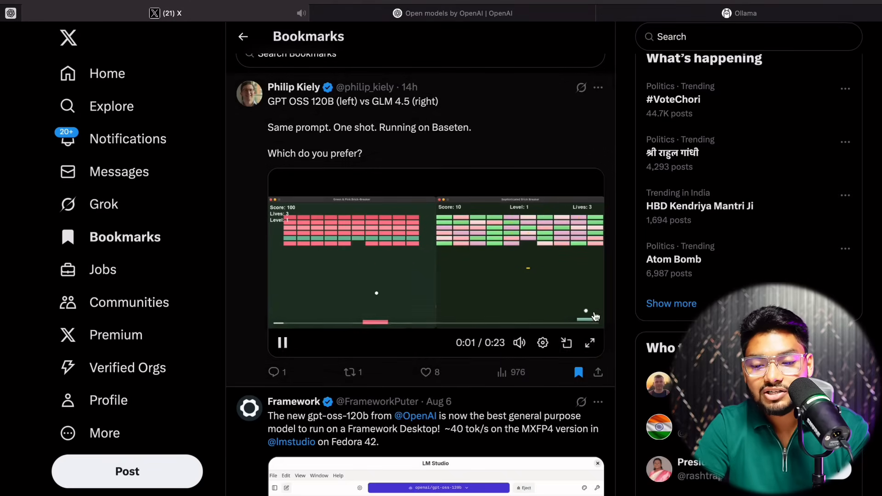
left_click(588, 346)
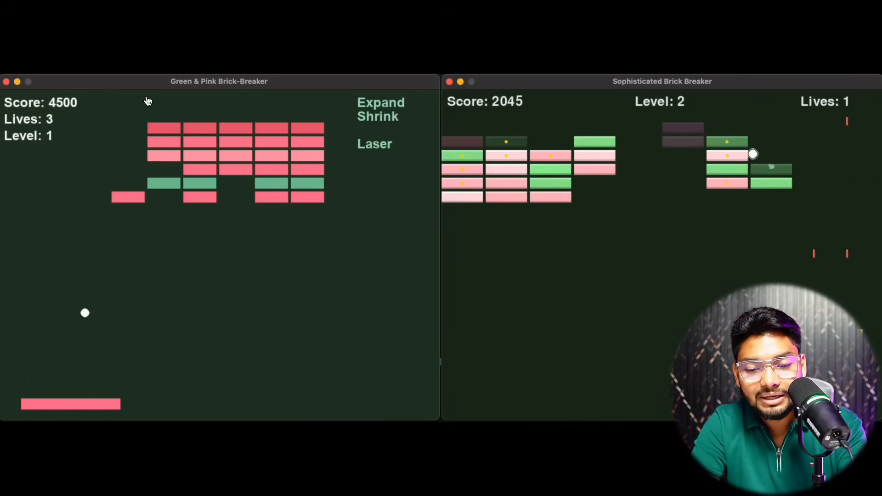
key("Escape")
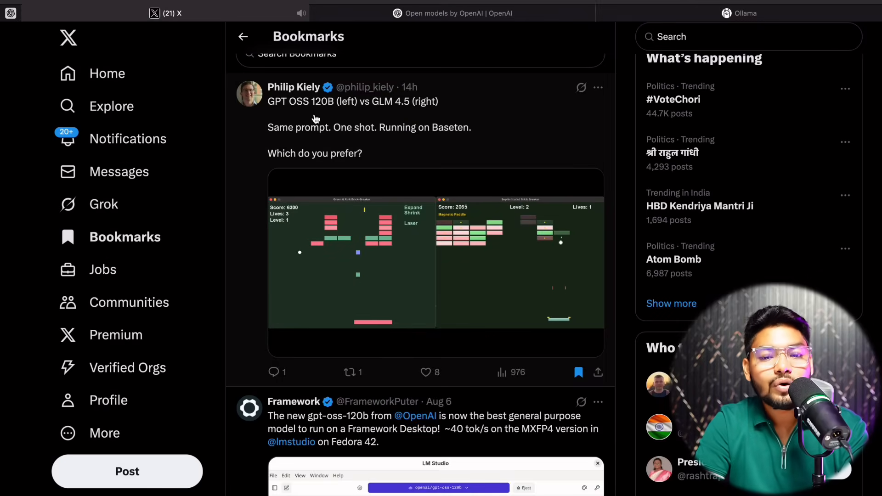
Bring the brick-breaker comparison video back to full screen and rewind it to near its start.
mouse_move(351, 253)
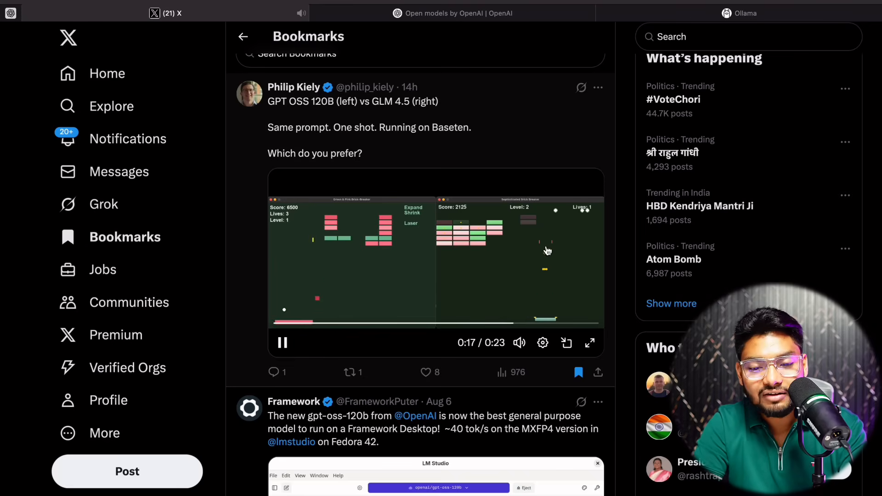
left_click(591, 344)
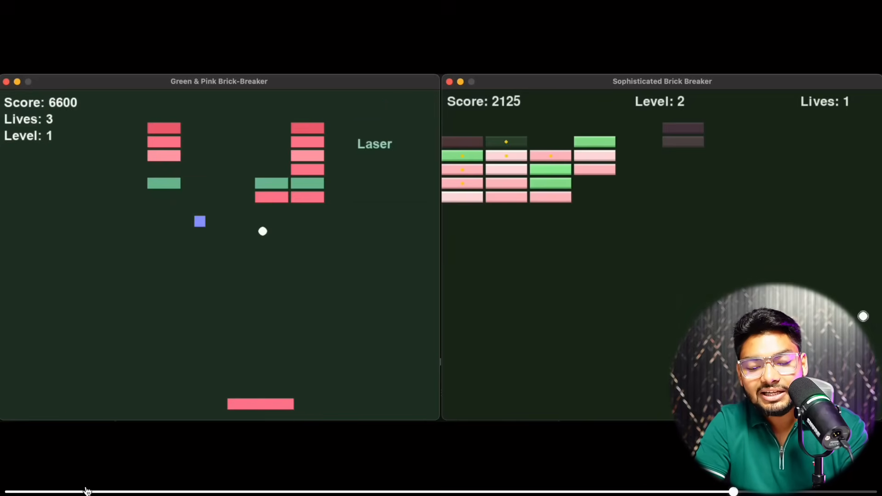
left_click(87, 491)
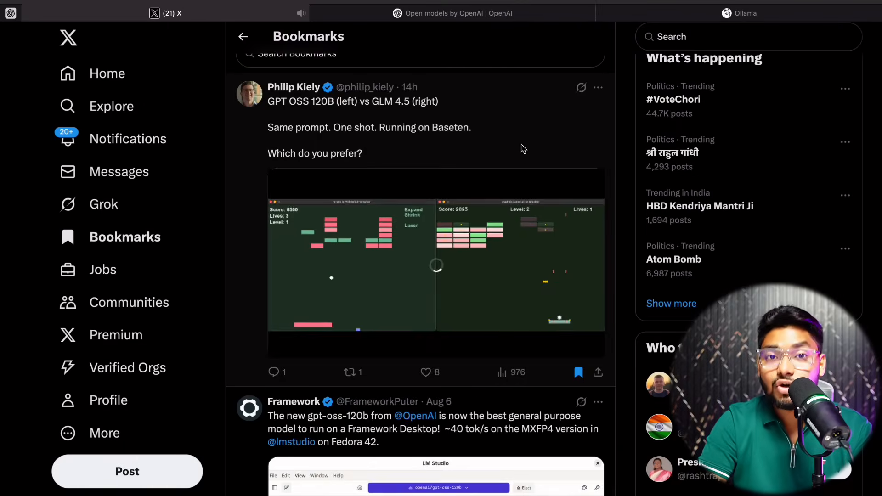
Watch the Framework post's video of gpt-oss-120b running in LM Studio in full screen from the beginning.
scroll(523, 149, "down", 5)
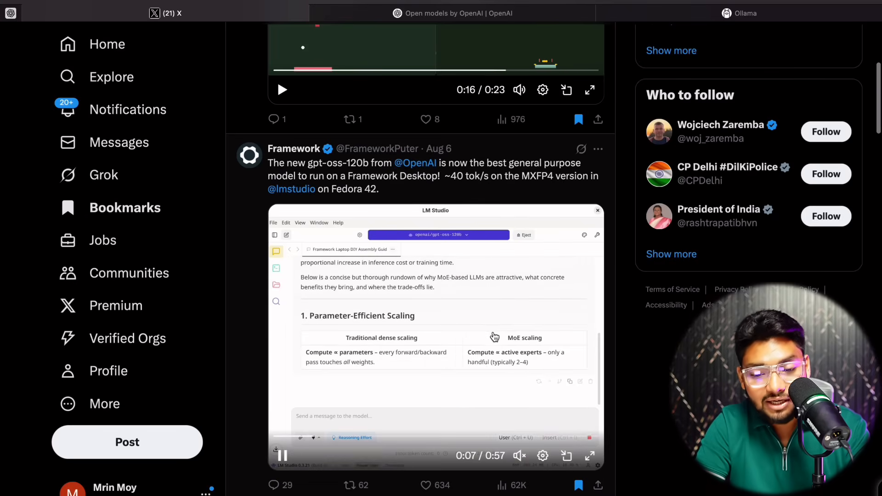
left_click(590, 455)
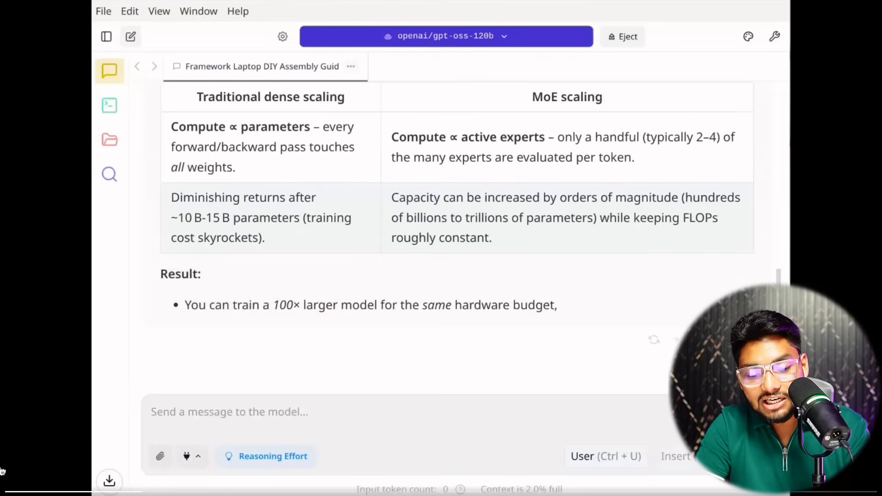
left_click(11, 491)
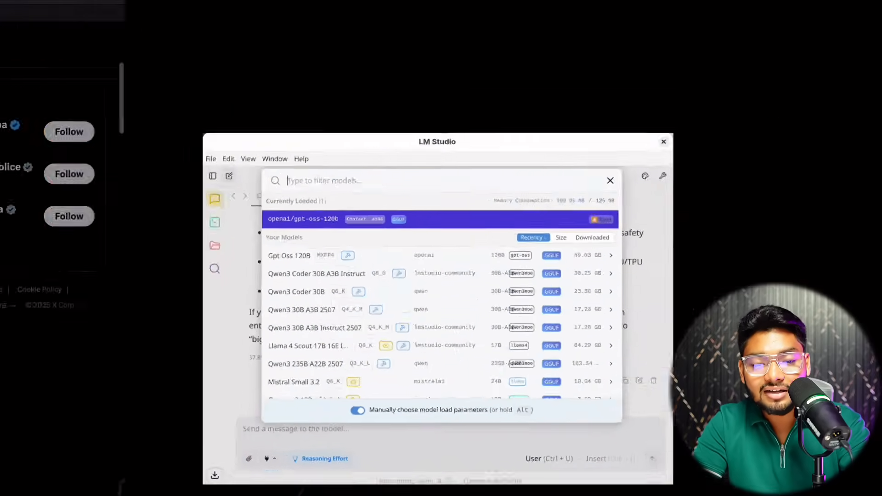
Find the bookmarked post about running gpt-oss locally with OpenAI's Codex and watch its video in full screen.
scroll(373, 201, "down", 10)
scroll(479, 203, "up", 2)
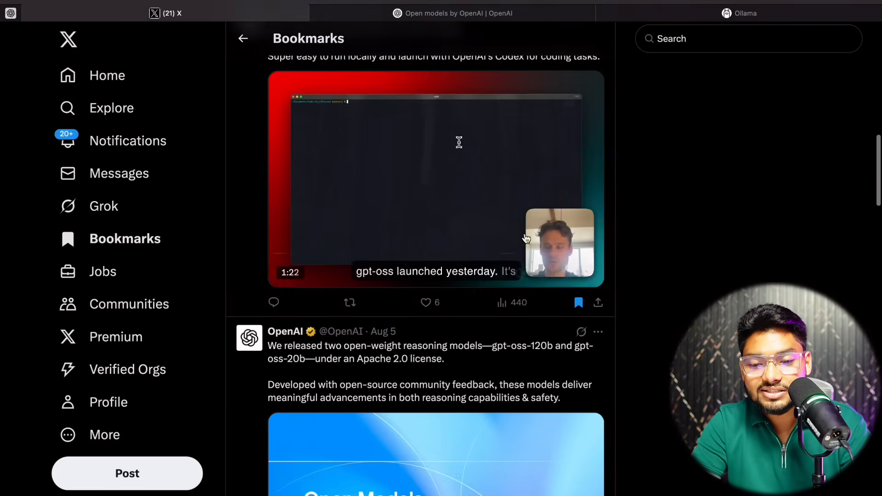
scroll(479, 203, "up", 2)
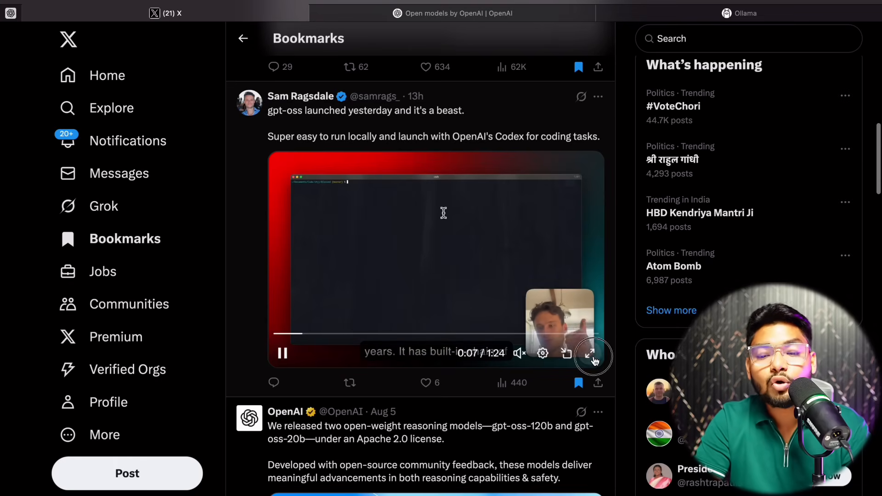
key("f")
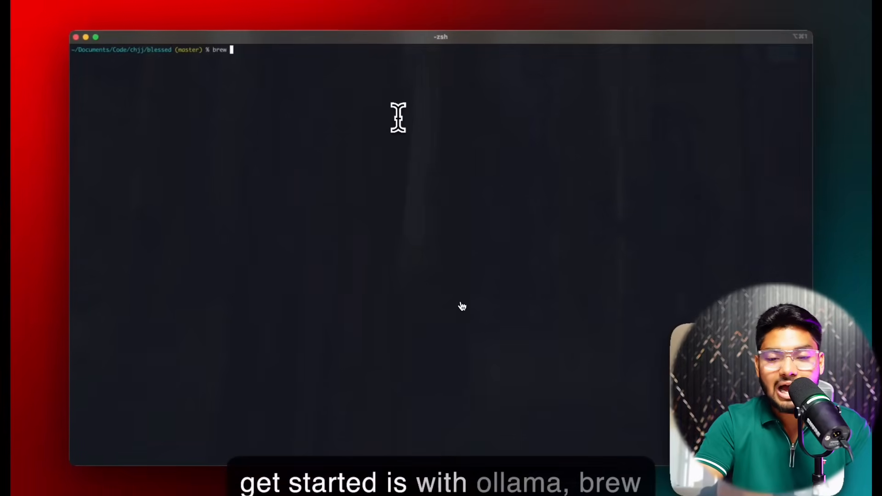
key("Escape")
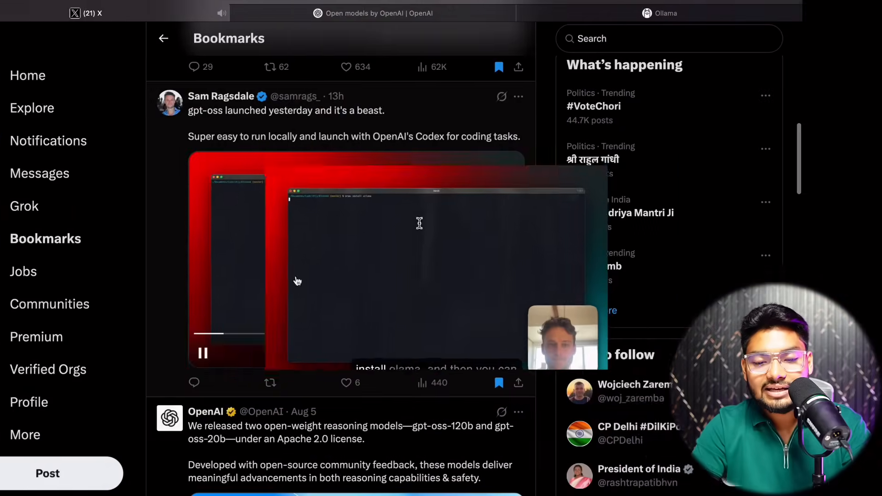
Skim the bookmarked gpt-oss posts further down and return to the post about running it locally with Codex.
scroll(347, 331, "down", 5)
scroll(347, 331, "down", 5)
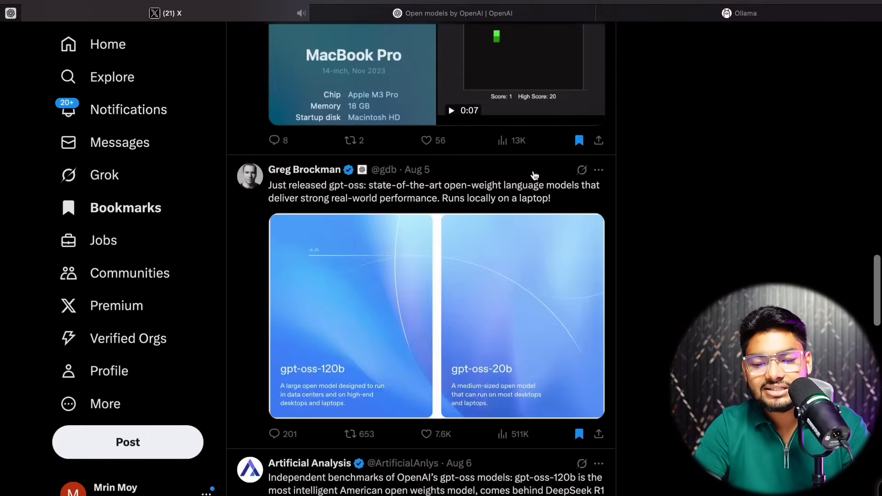
scroll(414, 209, "up", 6)
scroll(418, 202, "up", 5)
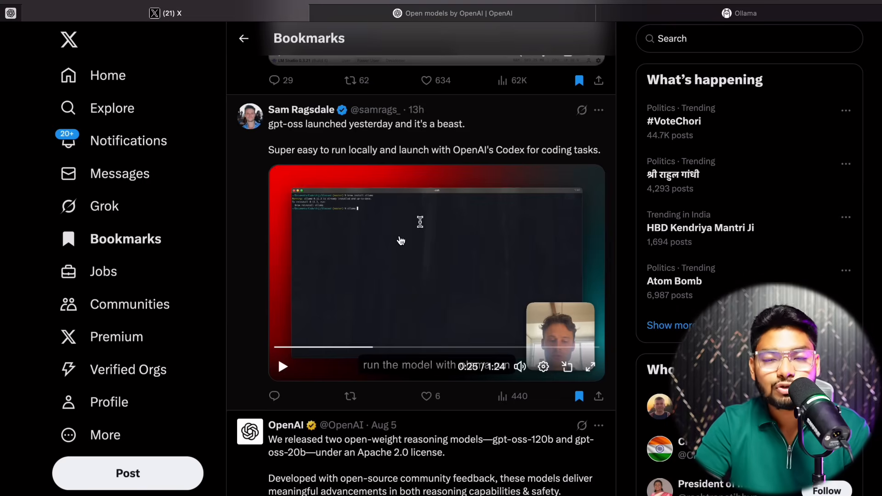
Switch to the desktop, search the installed apps for Terminal, launch it and expand its window to full screen.
key("ctrl+Up")
key("ctrl+Left")
left_click(464, 388)
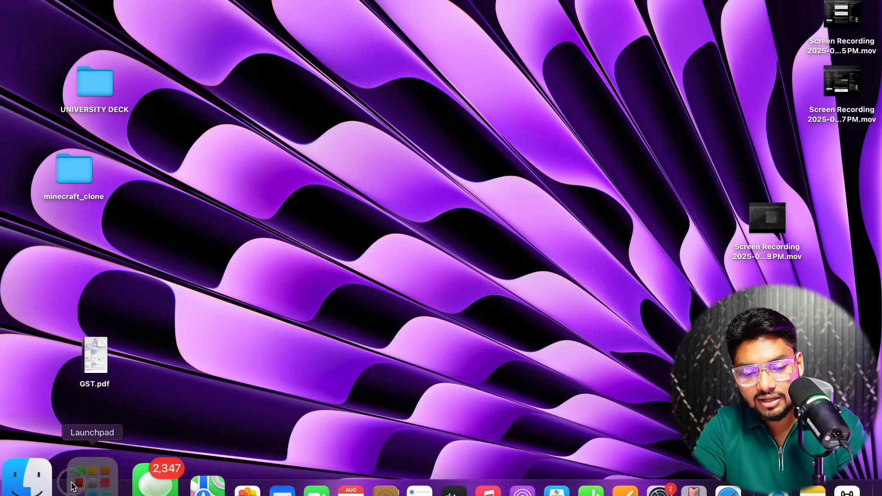
left_click(91, 488)
type("ter")
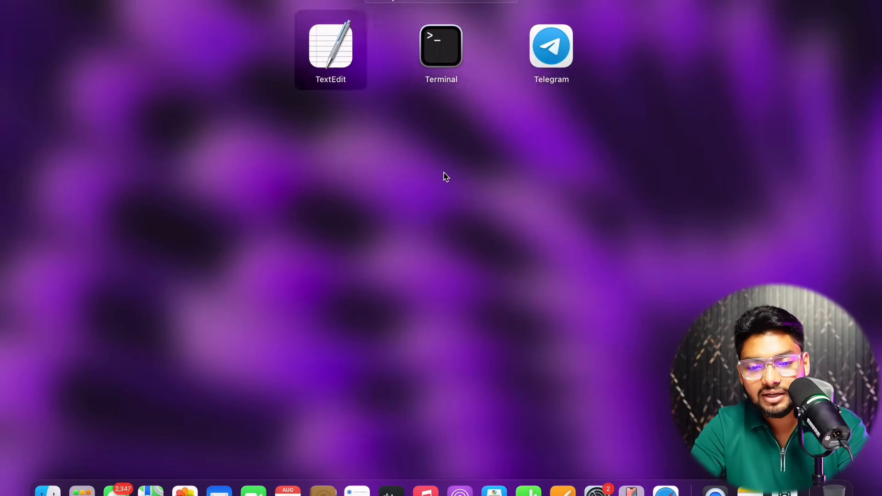
left_click(439, 56)
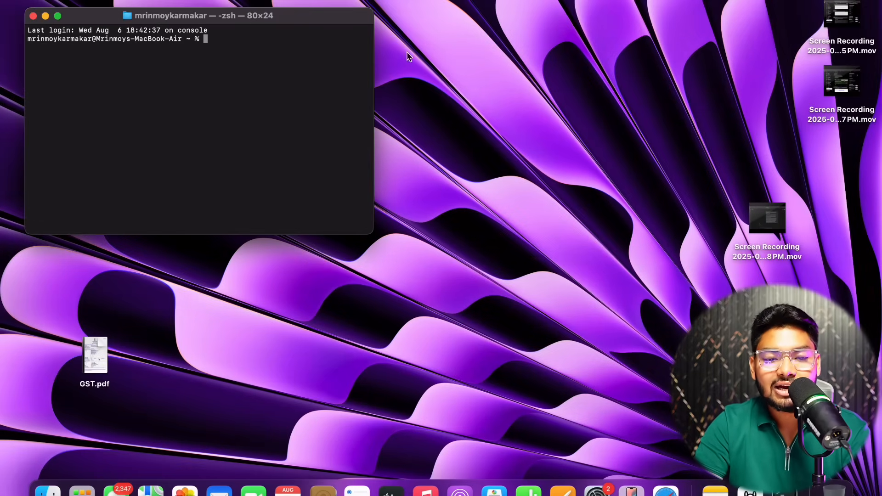
left_click(58, 17)
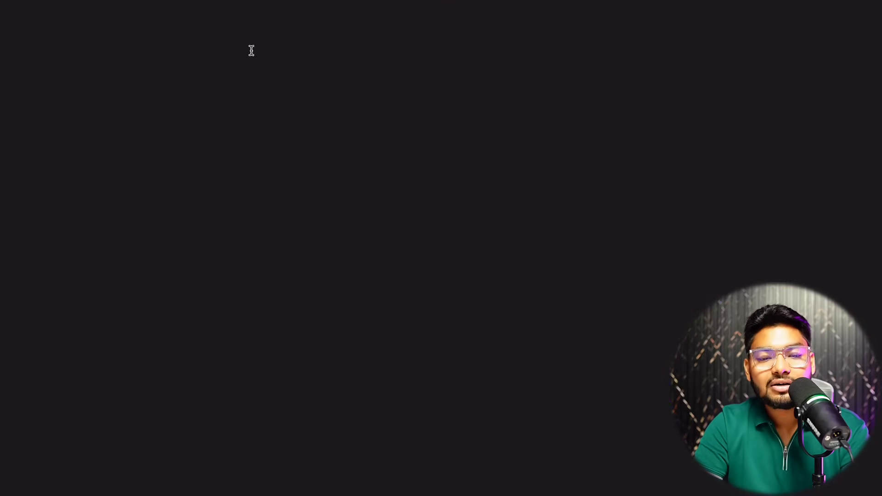
Check the open chat window containing the "hii" message and return to the desktop.
key("ctrl+Up")
left_click(346, 230)
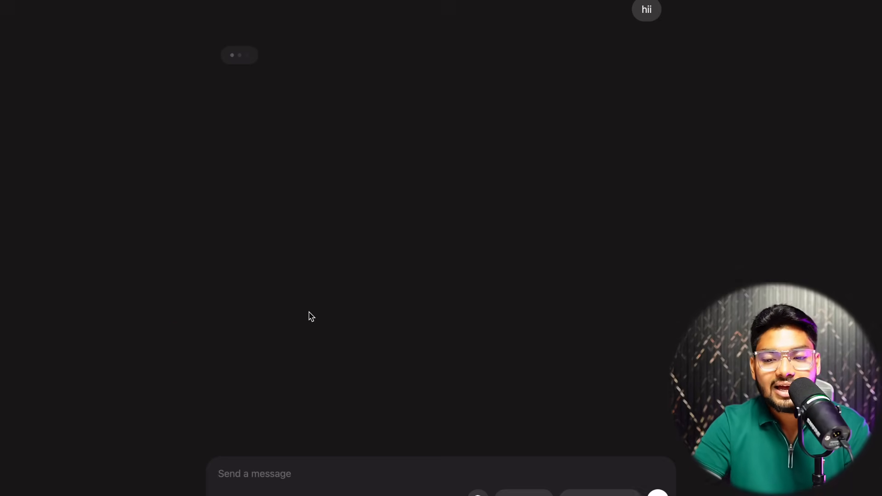
key("ctrl+Up")
left_click(327, 329)
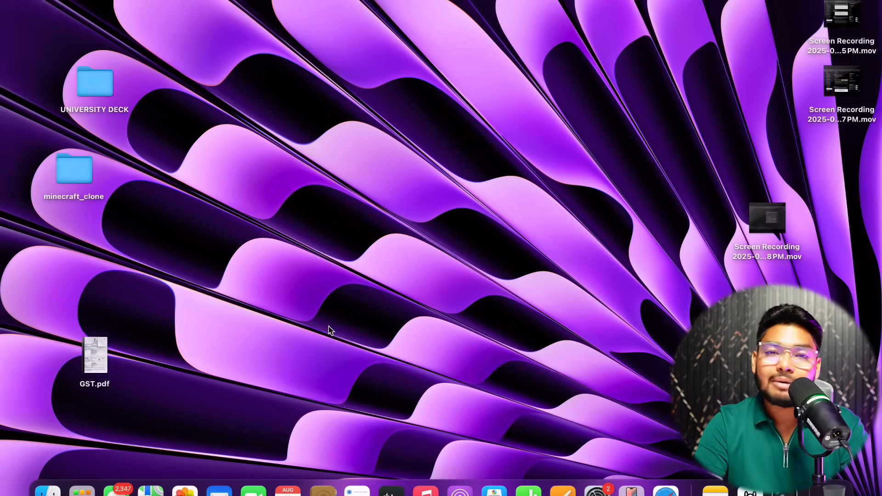
Switch to the browser, view the download section of the Ollama home page and return to the desktop.
left_click(654, 487)
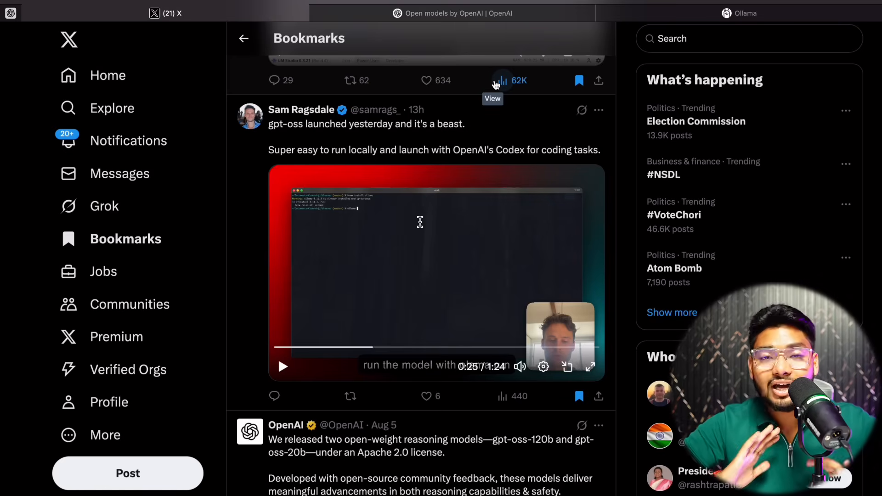
left_click(816, 20)
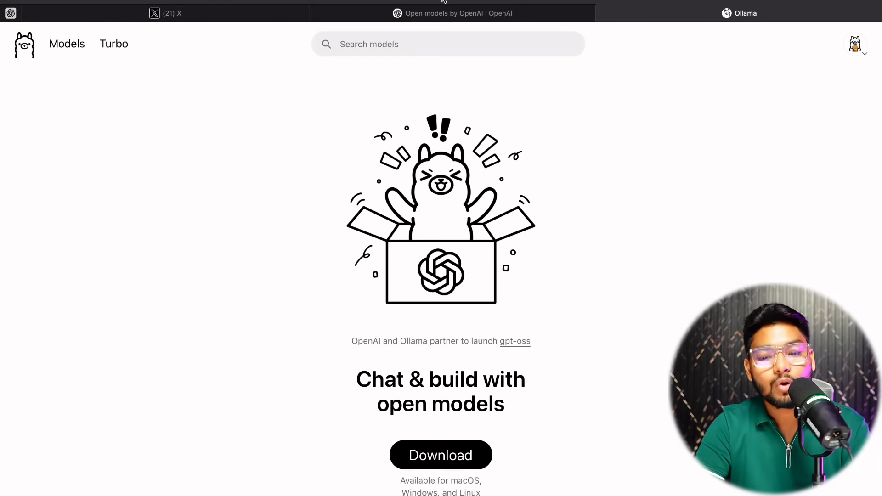
scroll(530, 418, "down", 2)
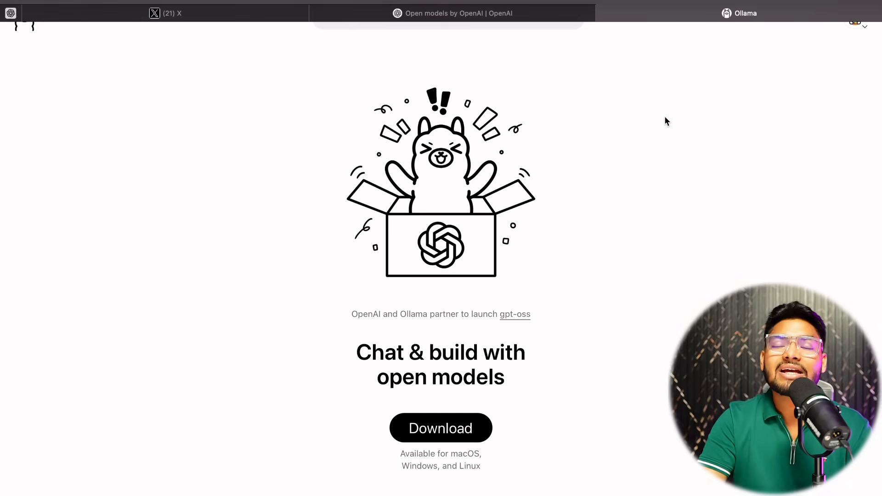
key("ctrl+Up")
left_click(663, 174)
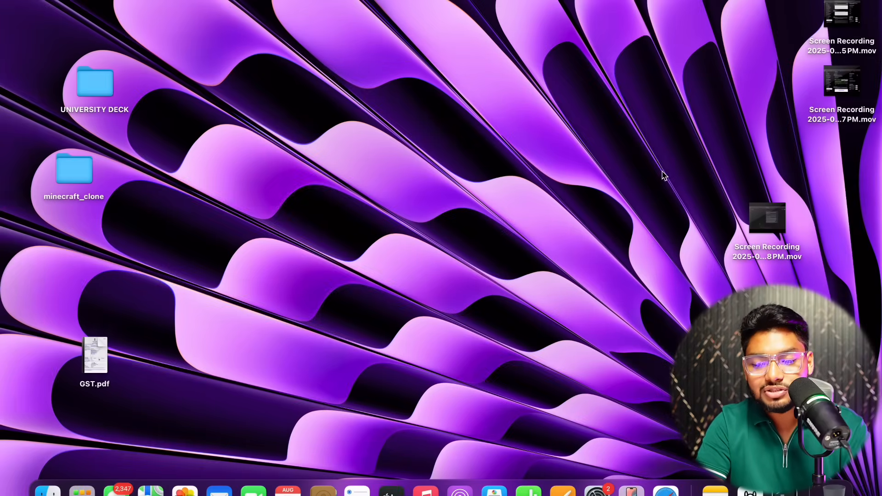
Switch to the Ollama chat, browse the available models, select gpt-oss:120b and send the message "Hii".
key("ctrl+Right")
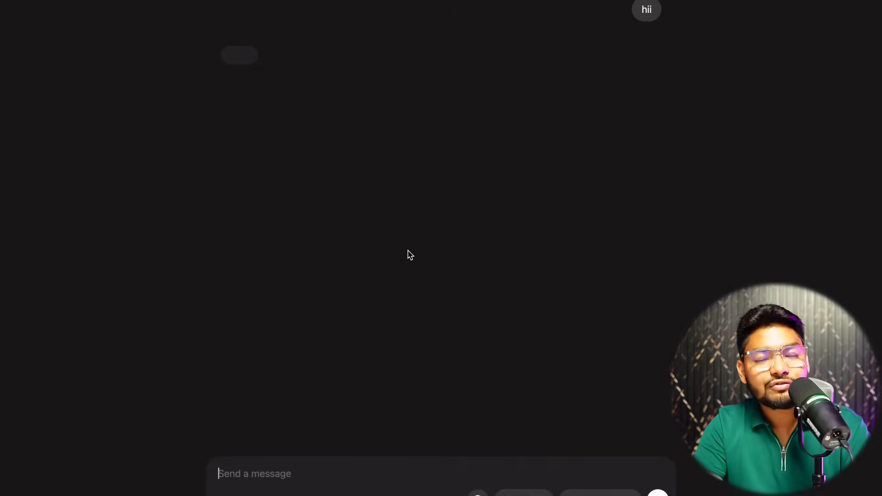
left_click(585, 491)
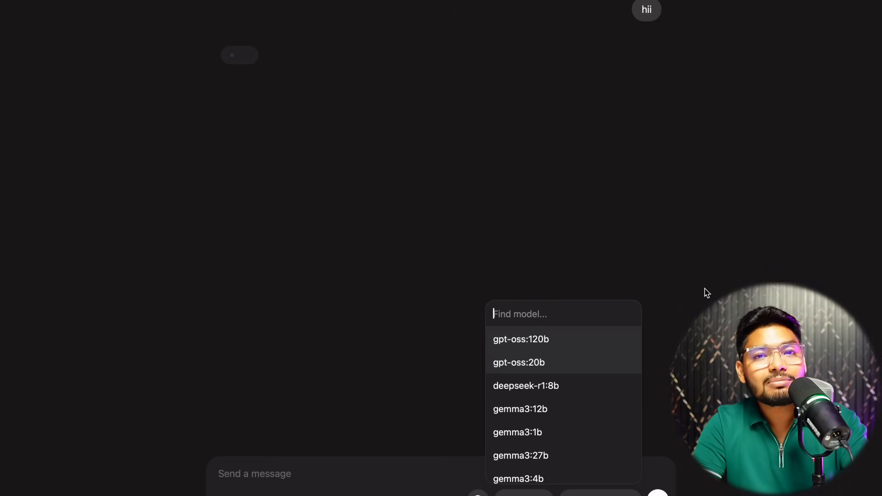
scroll(514, 451, "down", 3)
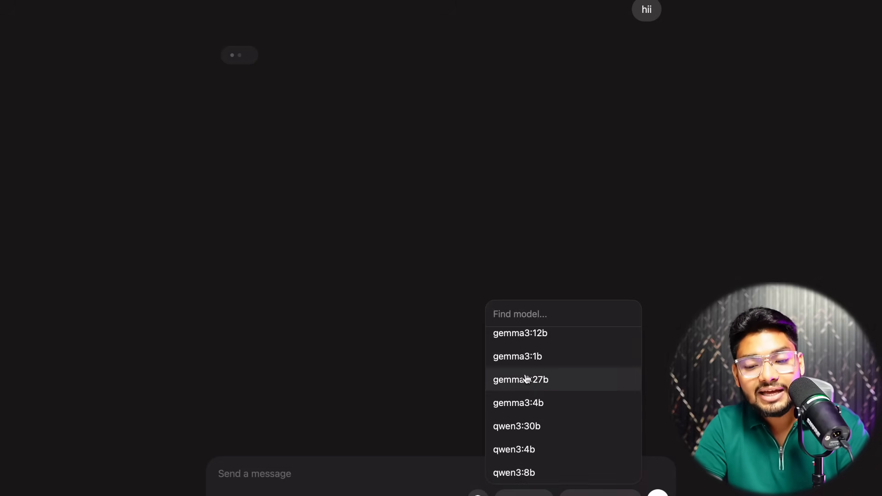
scroll(527, 381, "up", 2)
scroll(527, 394, "up", 1)
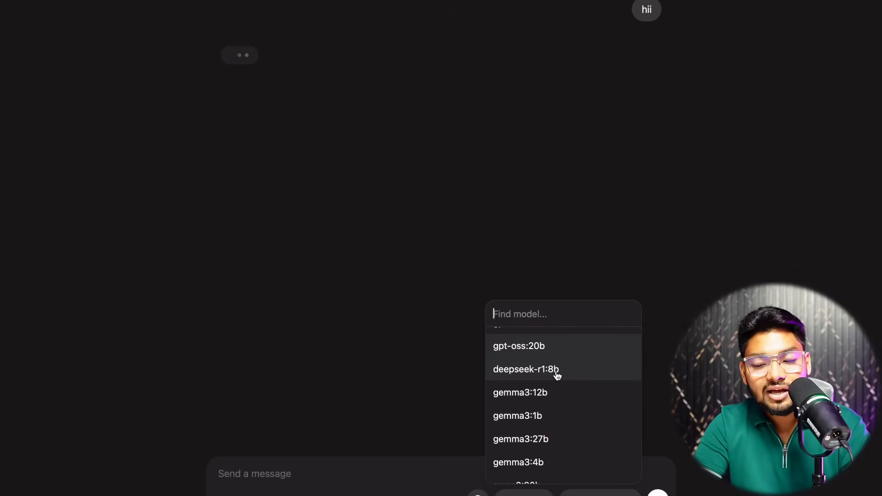
scroll(561, 373, "up", 1)
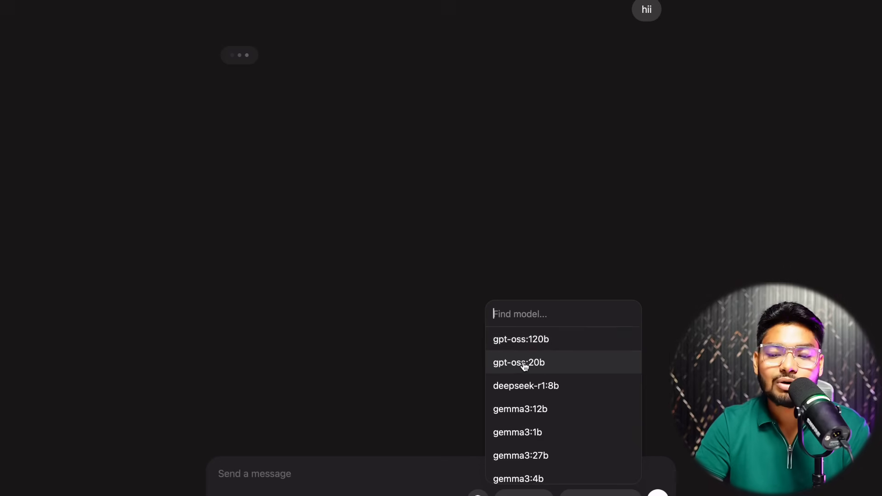
left_click(549, 351)
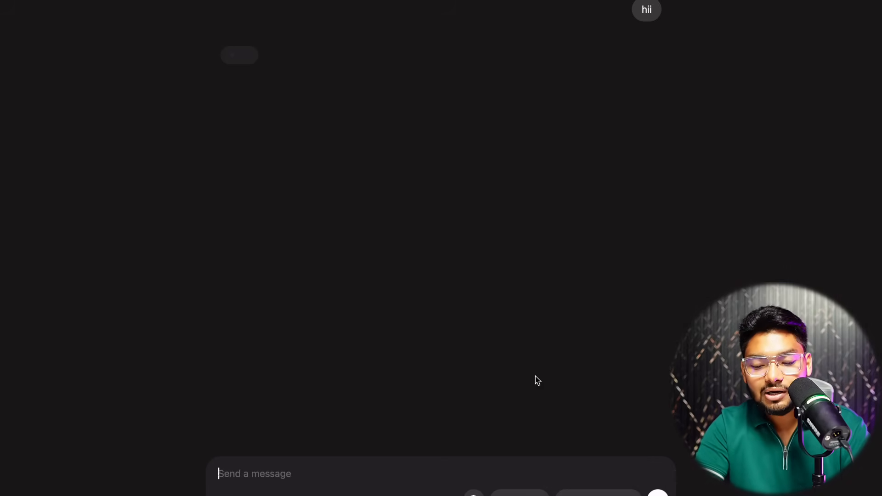
type("hii")
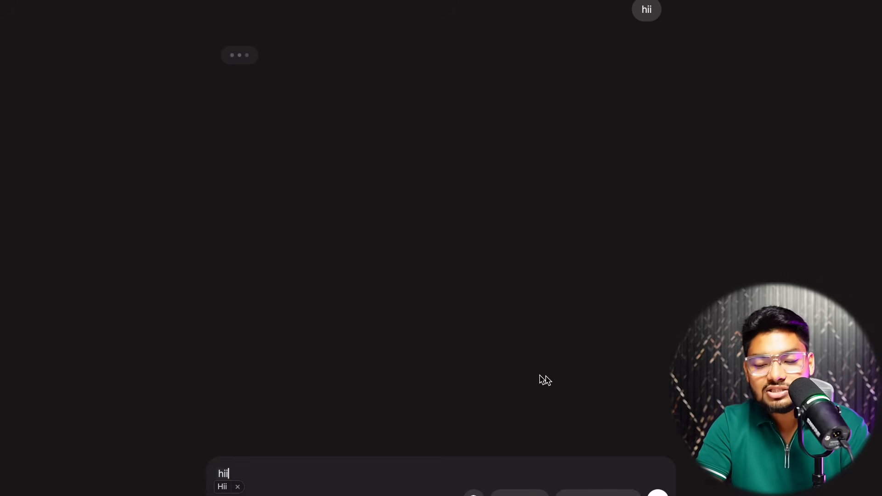
key("Return")
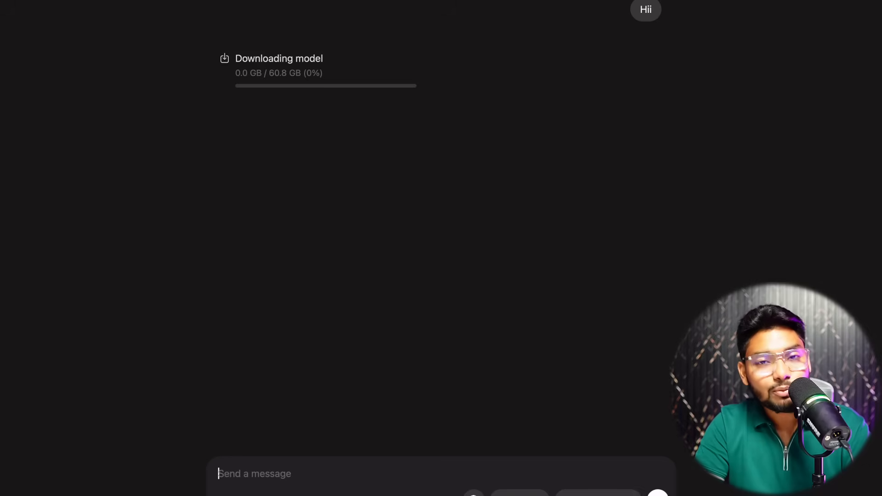
Change the chat's model to gpt-oss:20b and return to the message field.
left_click(580, 494)
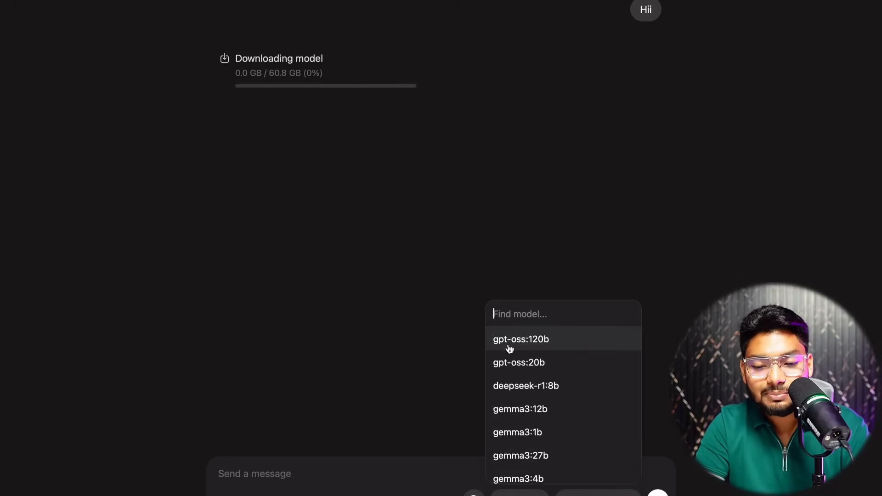
left_click(535, 343)
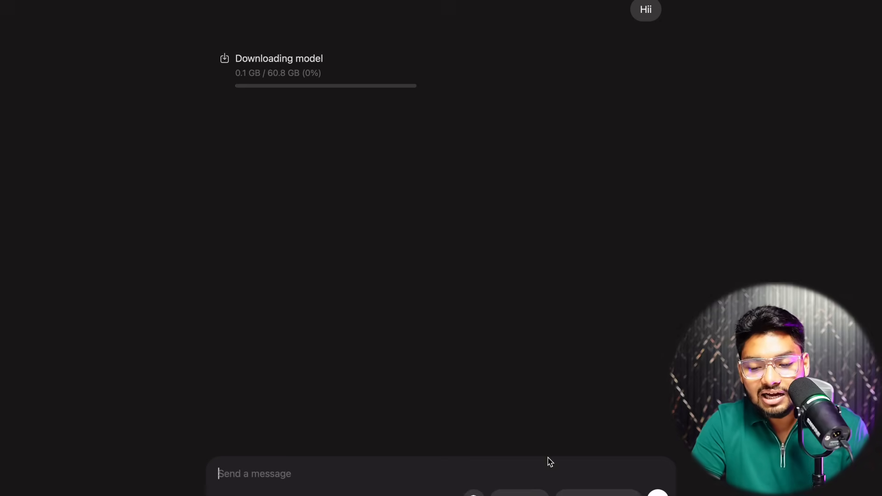
left_click(598, 493)
left_click(566, 366)
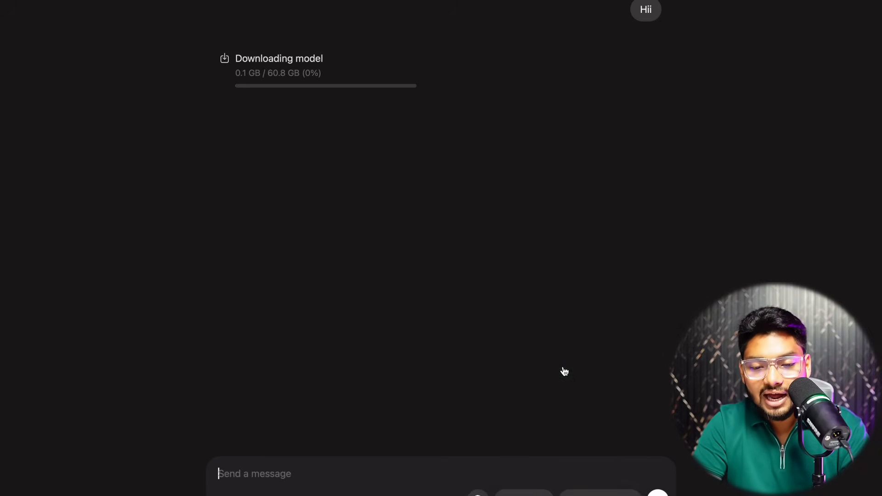
left_click(437, 462)
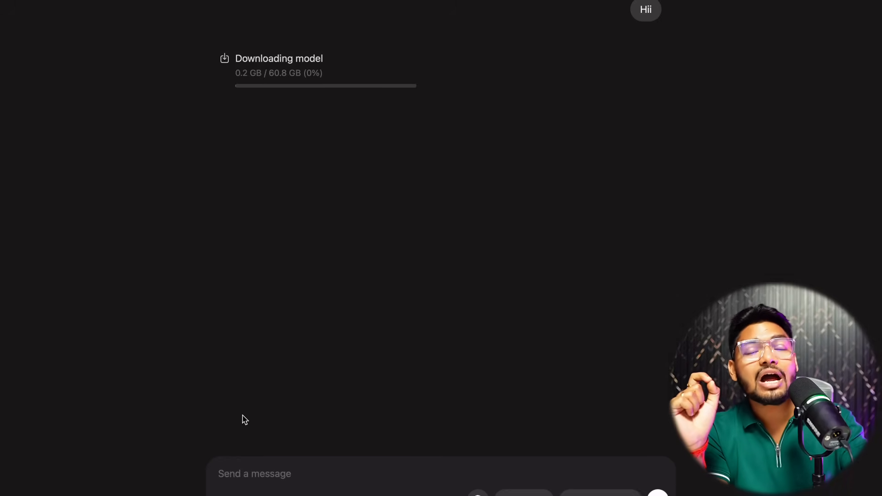
Switch to ChatGPT in Safari, view its list of selectable models, close the list and return to the Ollama chat.
key("ctrl+Up")
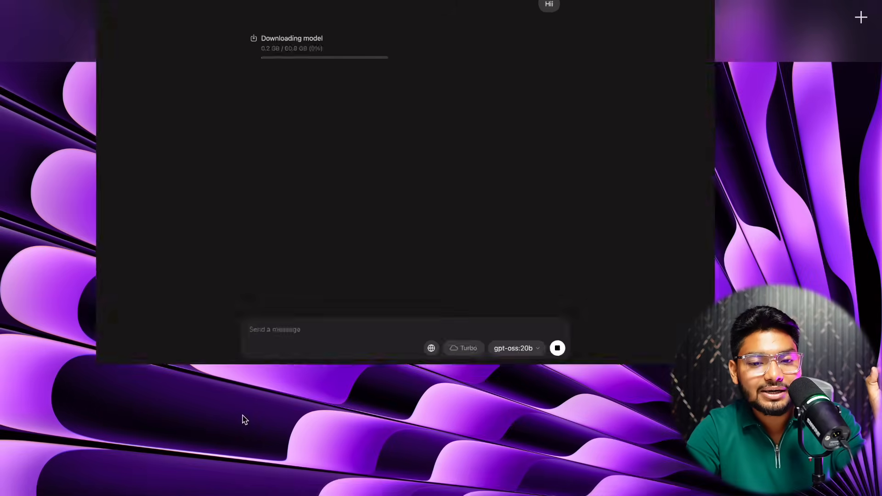
left_click(242, 418)
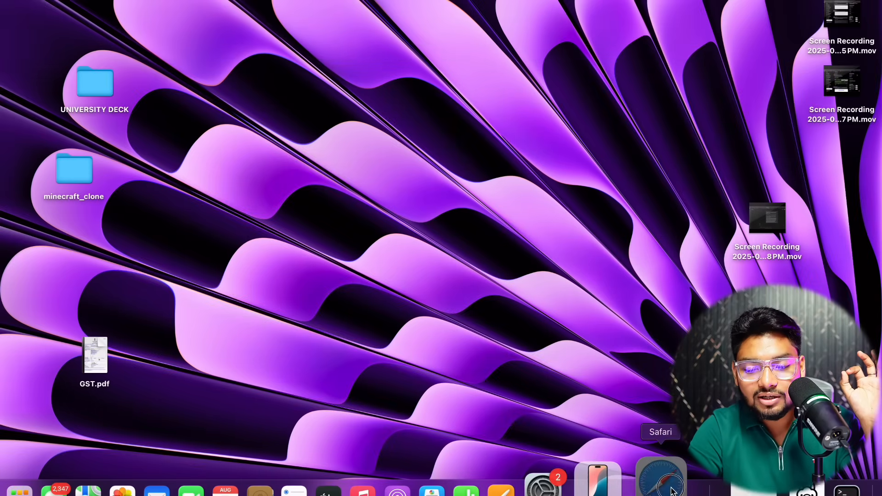
left_click(656, 480)
left_click(10, 13)
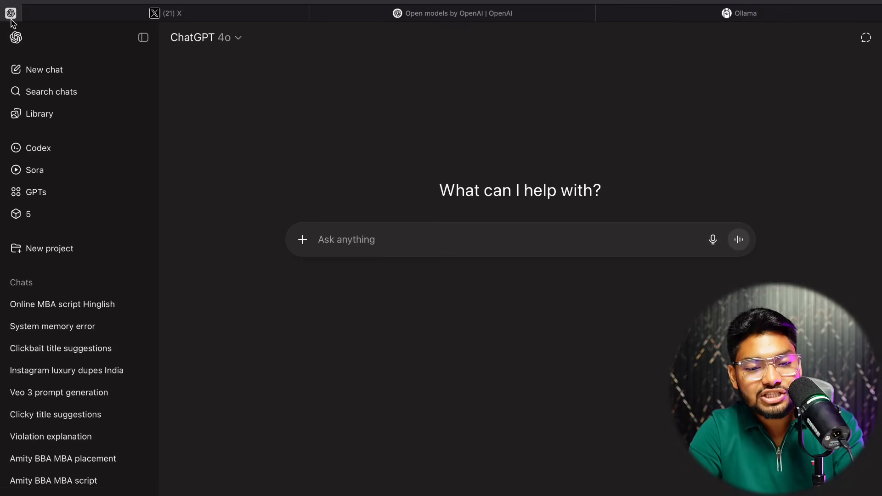
left_click(175, 51)
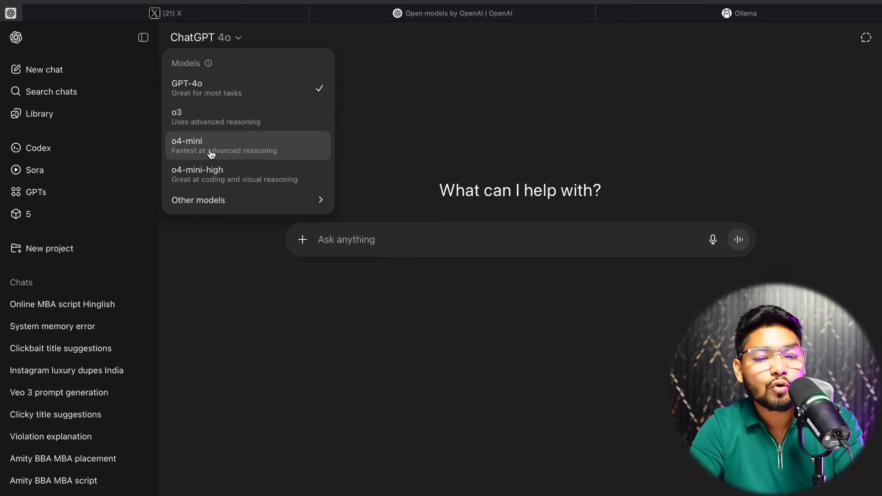
left_click(415, 130)
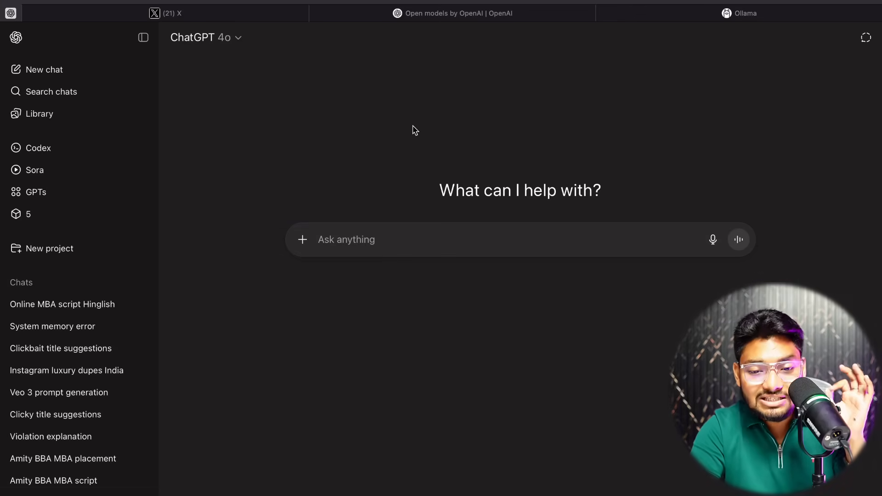
key("ctrl+Right")
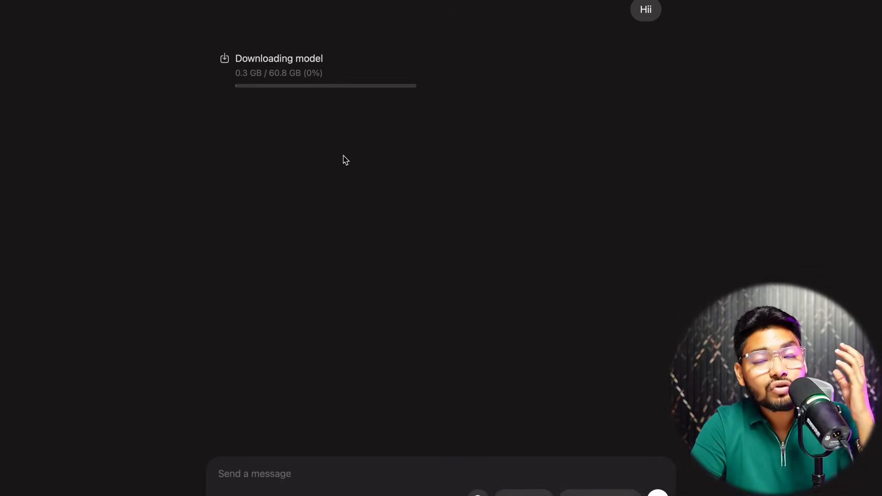